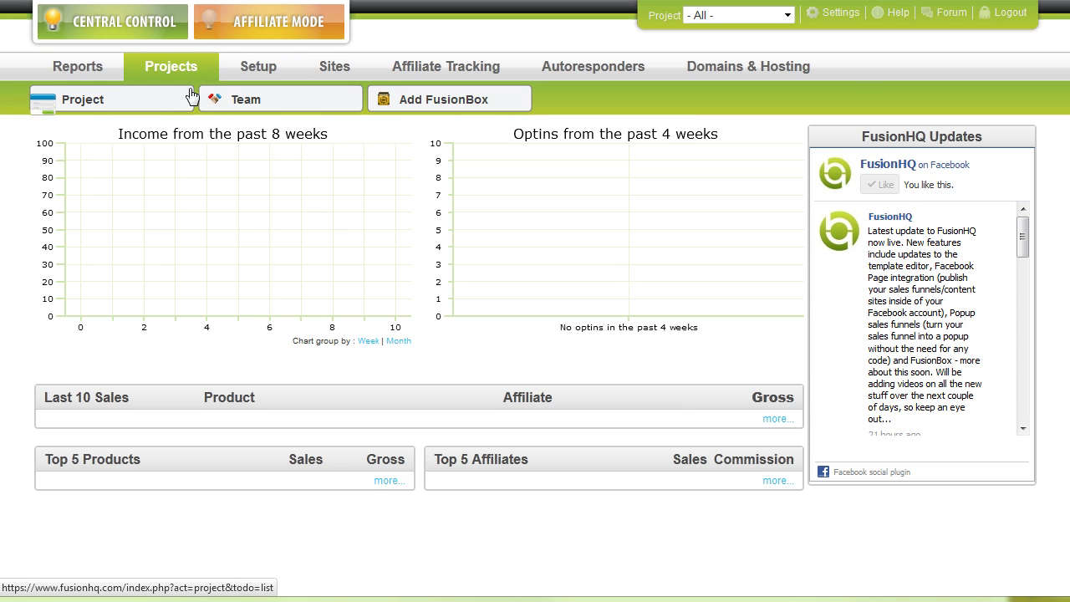
Step: Go to Add FusionBox and start installing the MDT Giveaway package
left_click(399, 100)
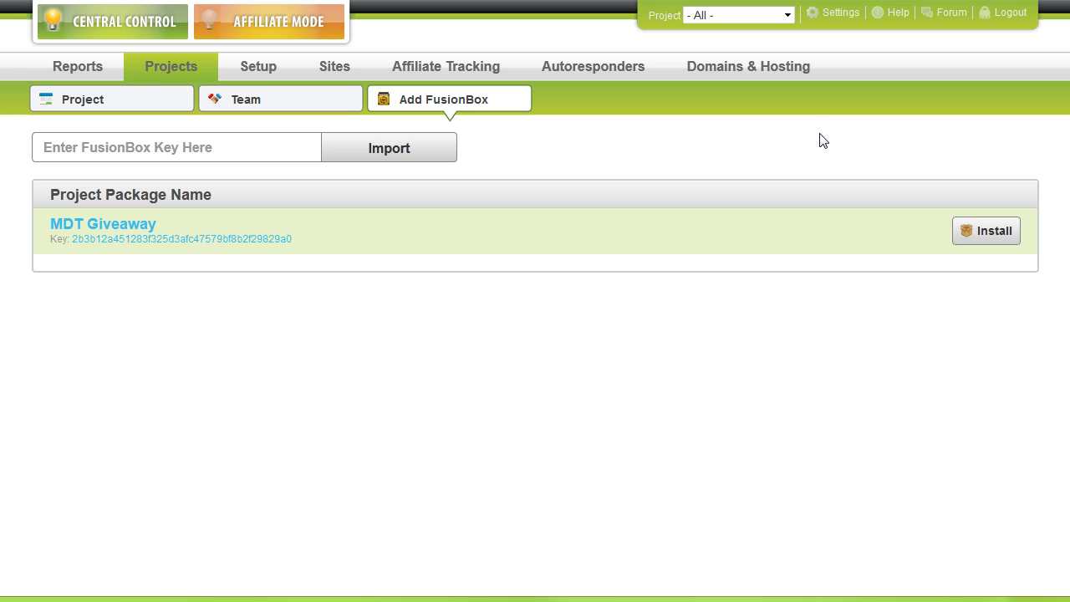
left_click(1001, 245)
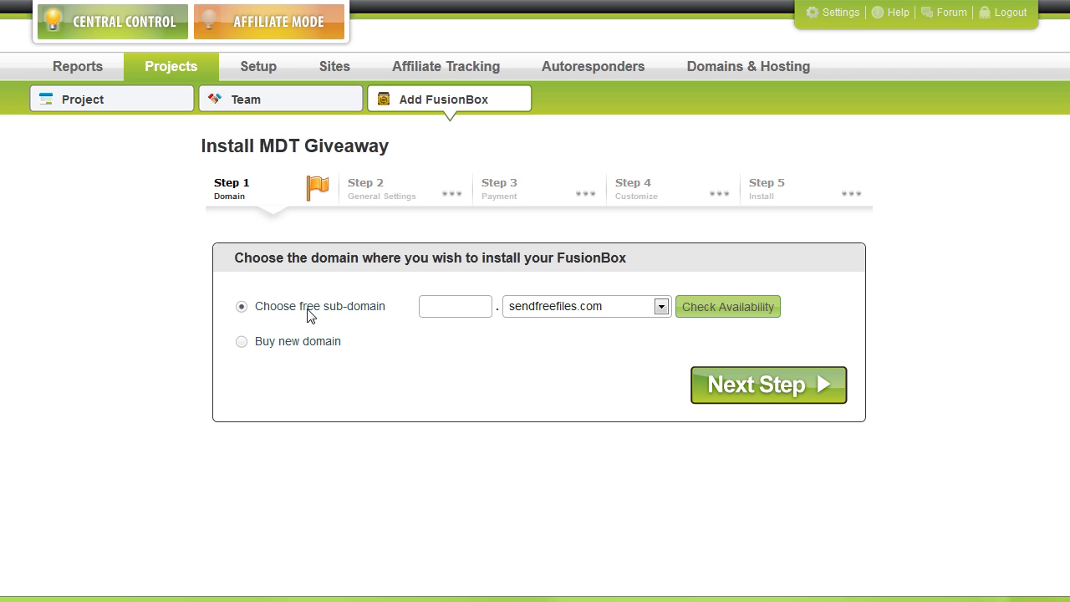
Step: Enter the sub-domain mdt on personaldevelopment.mobi and check that it's available
left_click(666, 309)
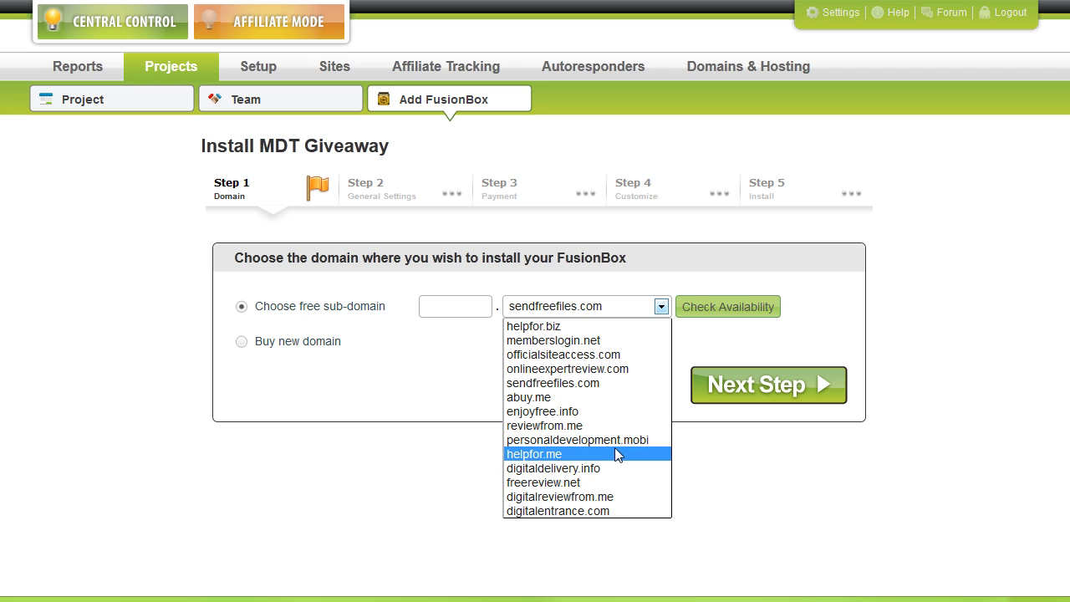
left_click(616, 443)
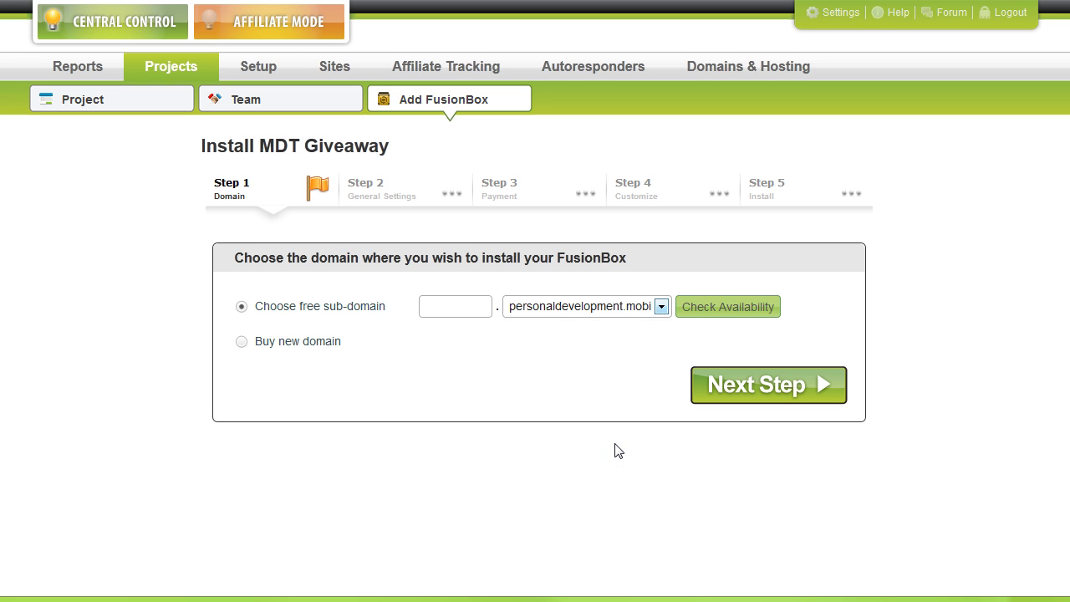
left_click(477, 307)
type("md")
type("t")
left_click(707, 308)
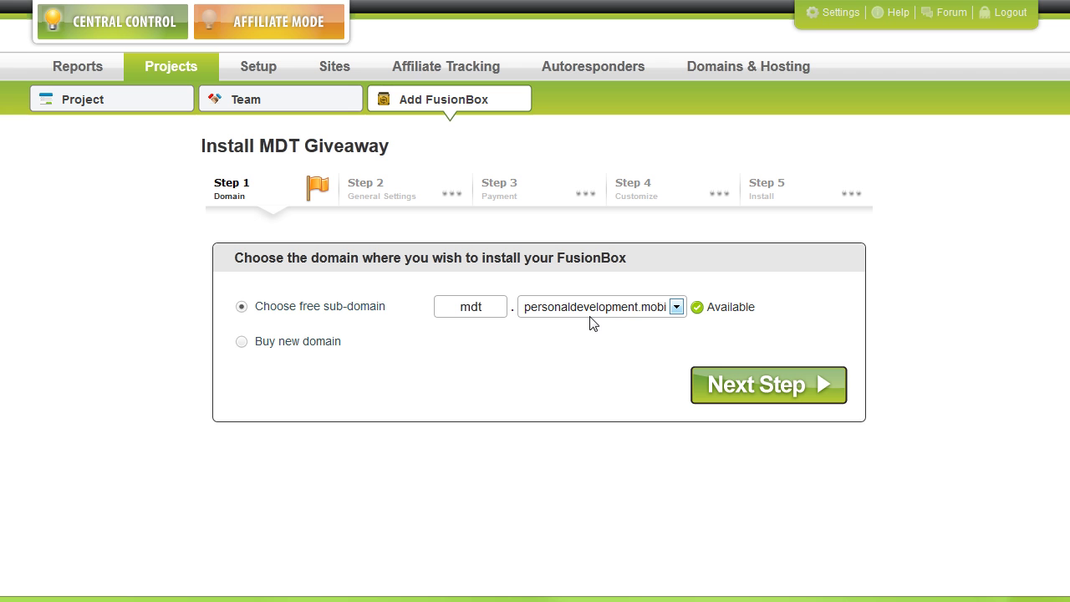
Step: Accept the Domain and General Settings steps to reach Payment with PayPal preselected
left_click(742, 397)
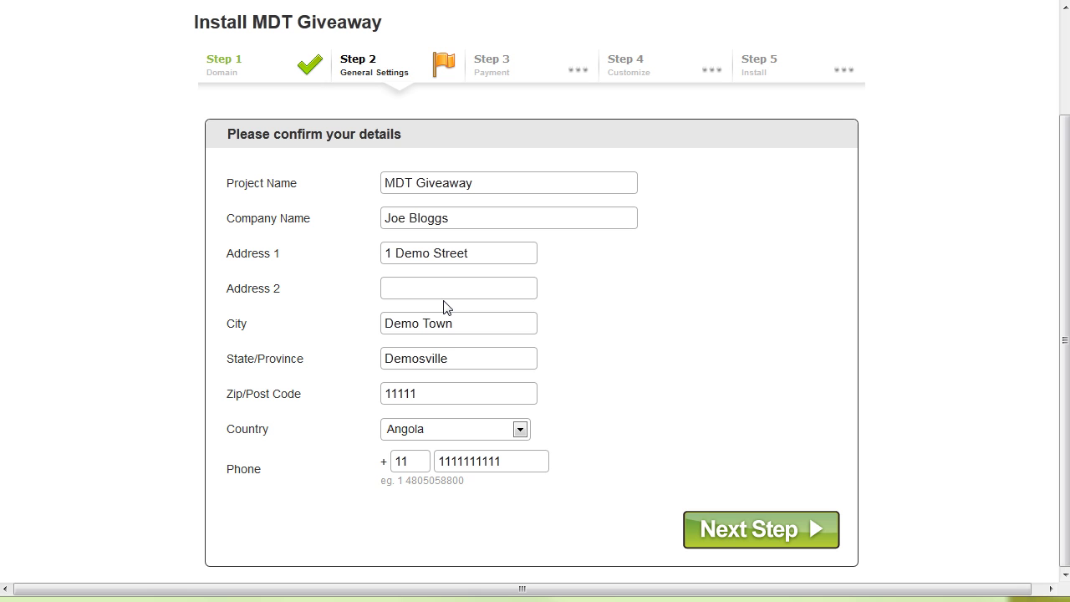
left_click(724, 530)
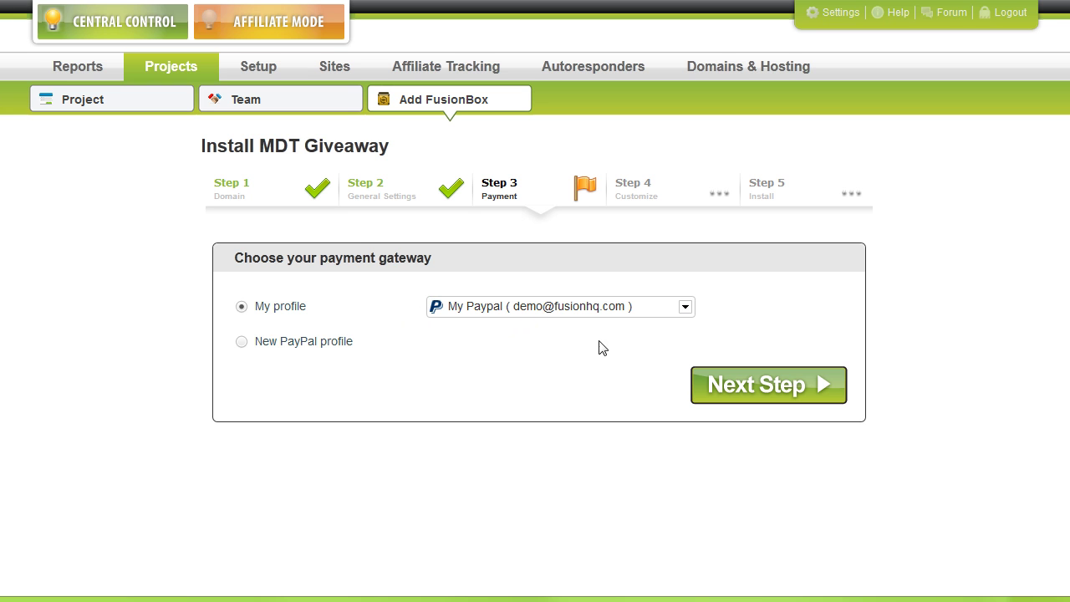
Step: Keep the PayPal profile, enter the sender's name, and agree to both campaigns' terms
left_click(736, 385)
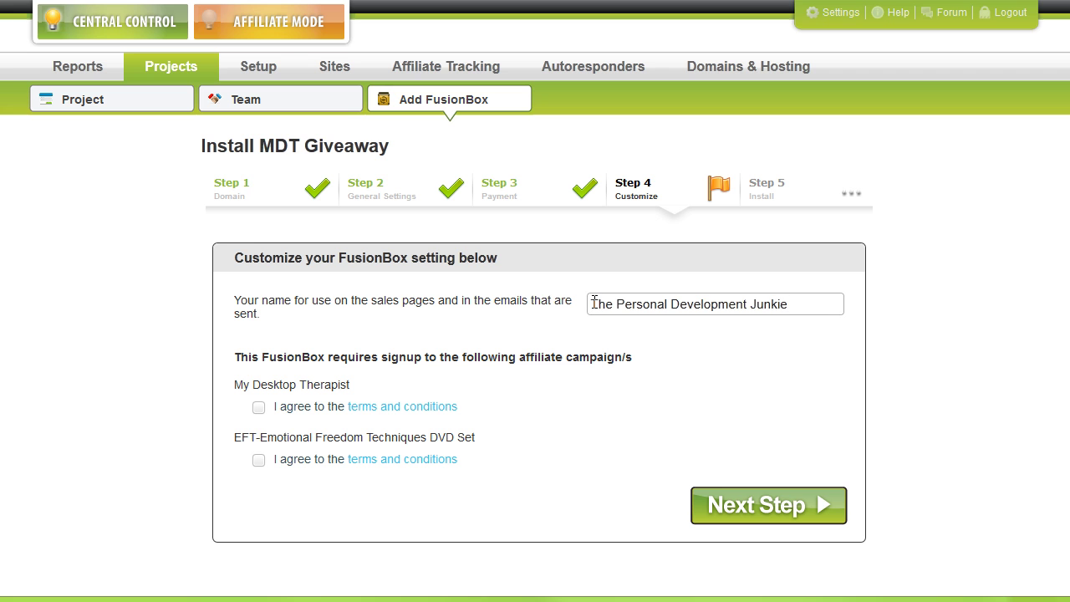
triple_click(765, 299)
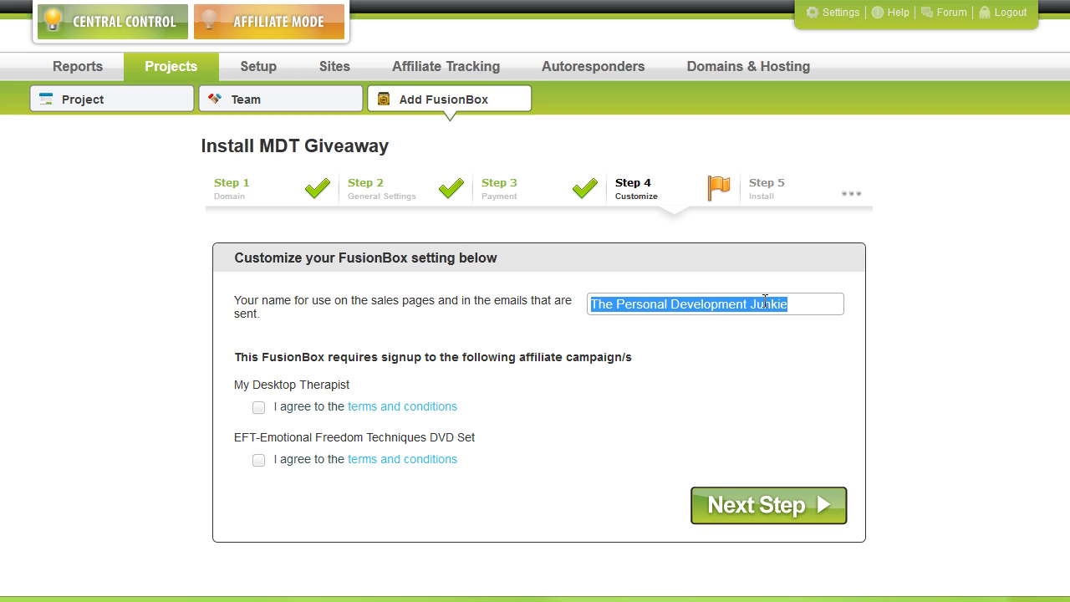
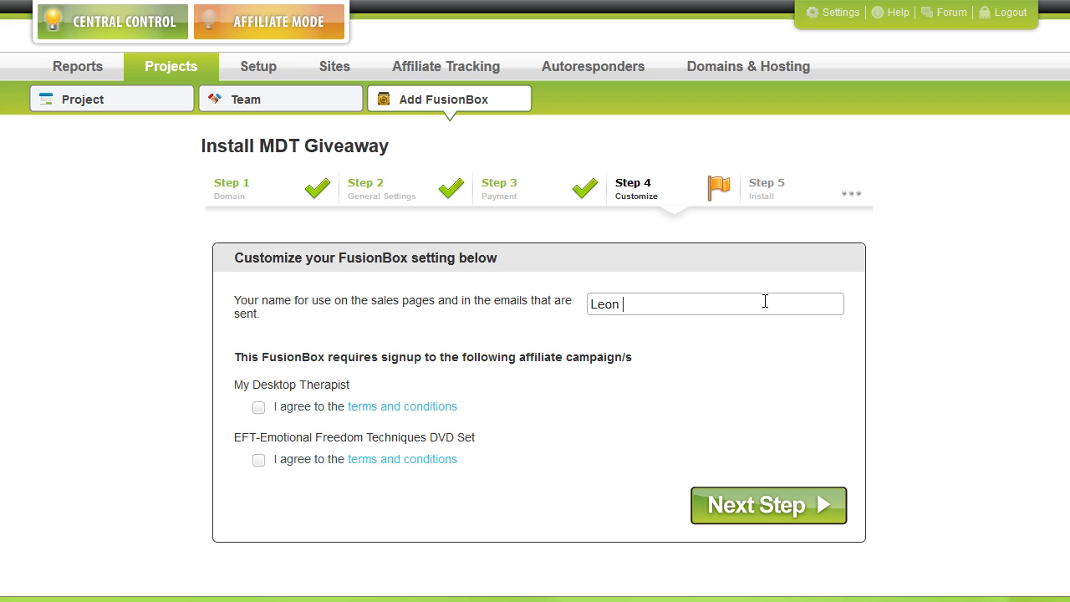
left_click(258, 407)
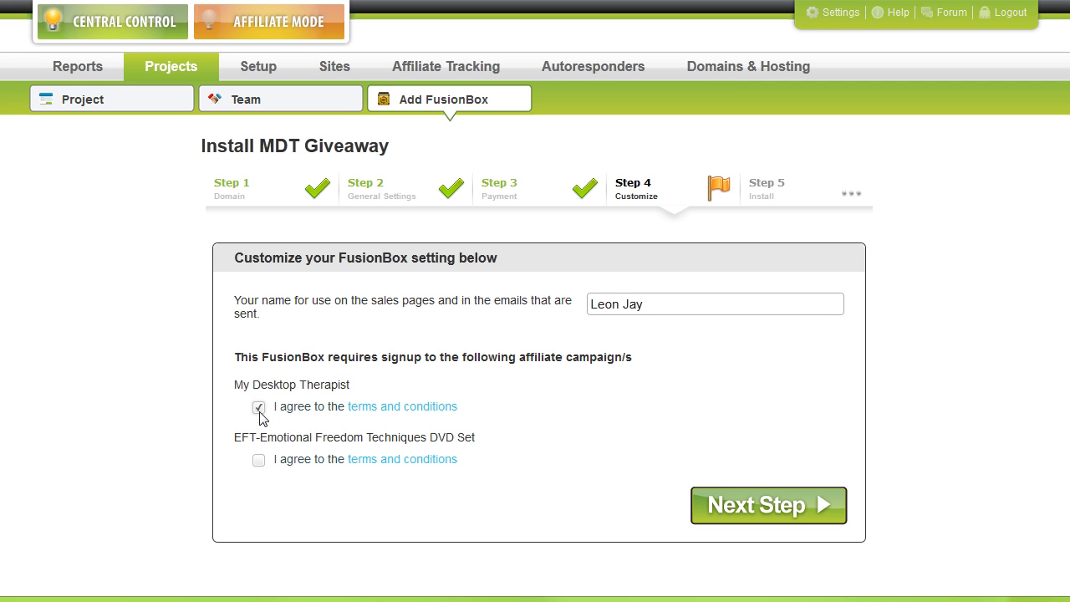
left_click(259, 460)
Step: Move to the install step and agree to the publisher's terms and conditions
left_click(719, 503)
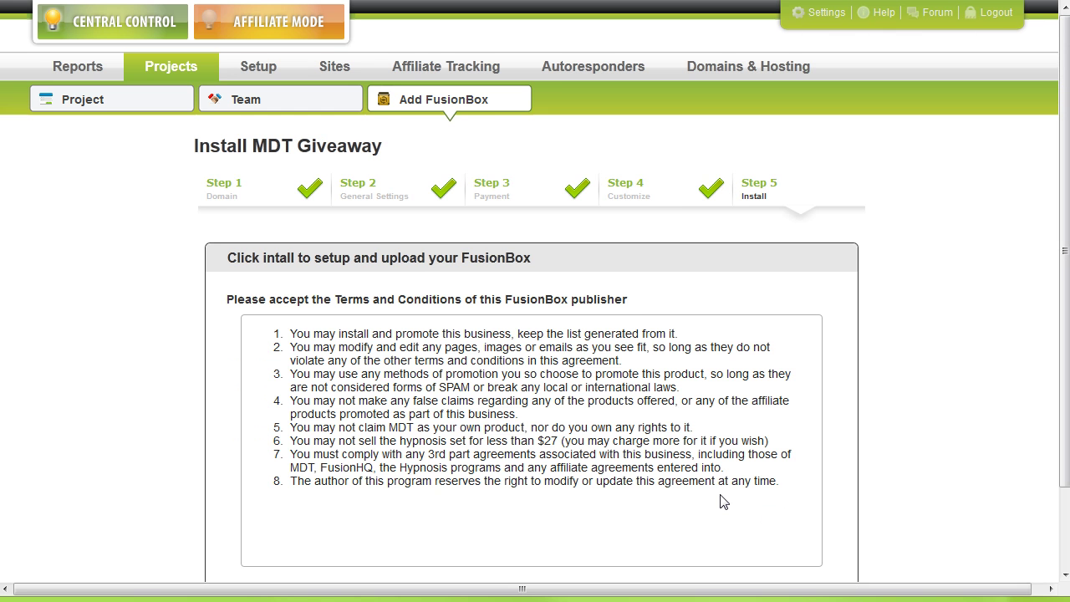
scroll(718, 497, "down", 2)
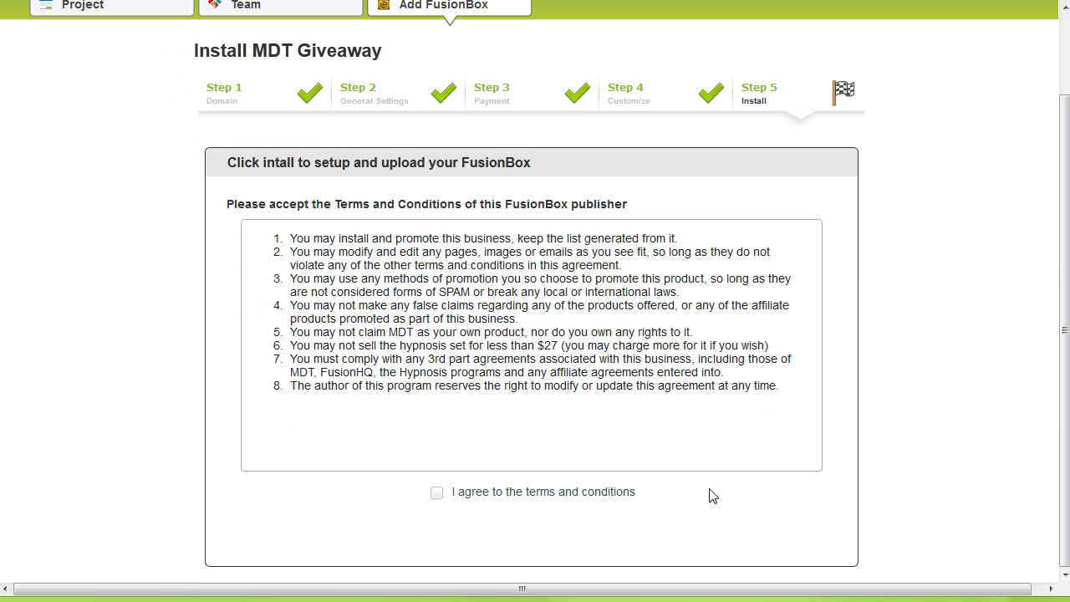
left_click(436, 492)
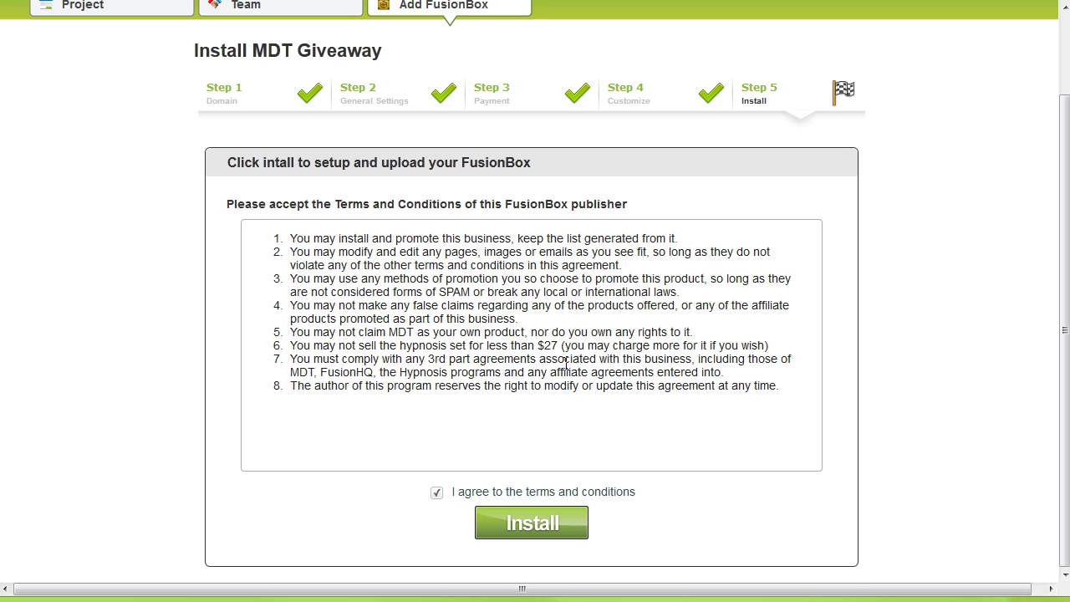
Step: Install MDT Giveaway until Hypnosis Download Site and MDT Giveaway Funnel show COMPLETE
left_click(561, 532)
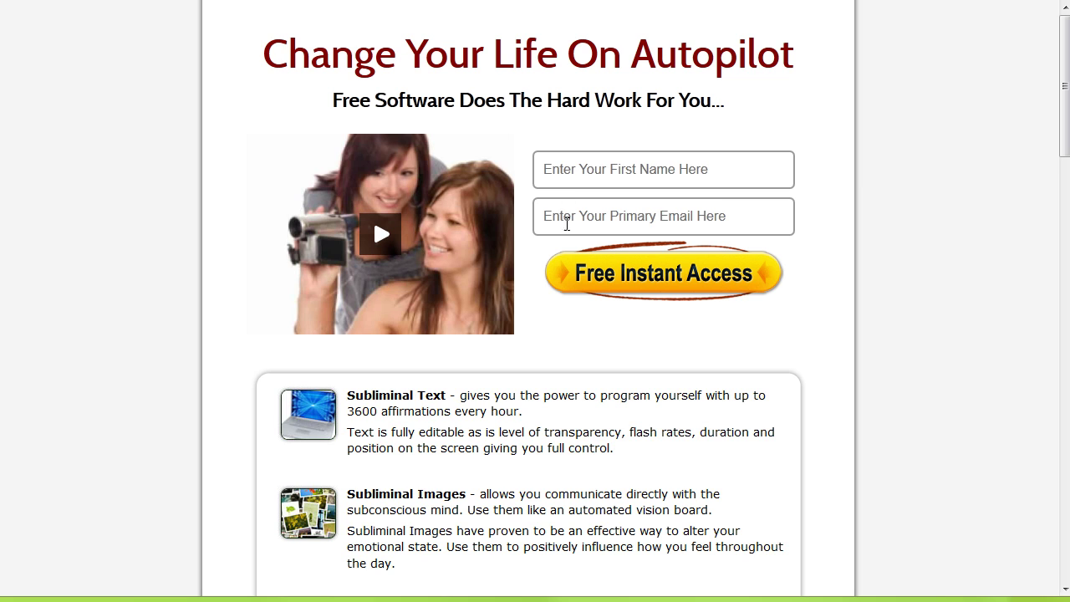
Step: Enter a test first name and test e-mail address in the squeeze page's opt-in form
mouse_move(1064, 138)
left_mouse_down()
mouse_move(1032, 353)
mouse_move(1021, 559)
mouse_move(1019, 520)
left_mouse_up()
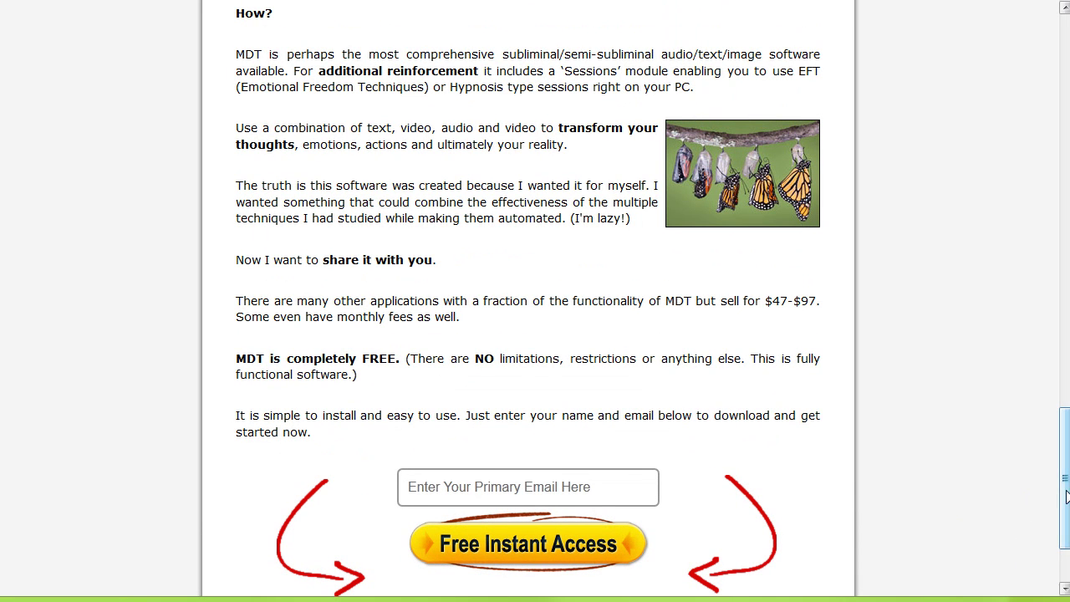
left_click_drag(1065, 497, 1062, 25)
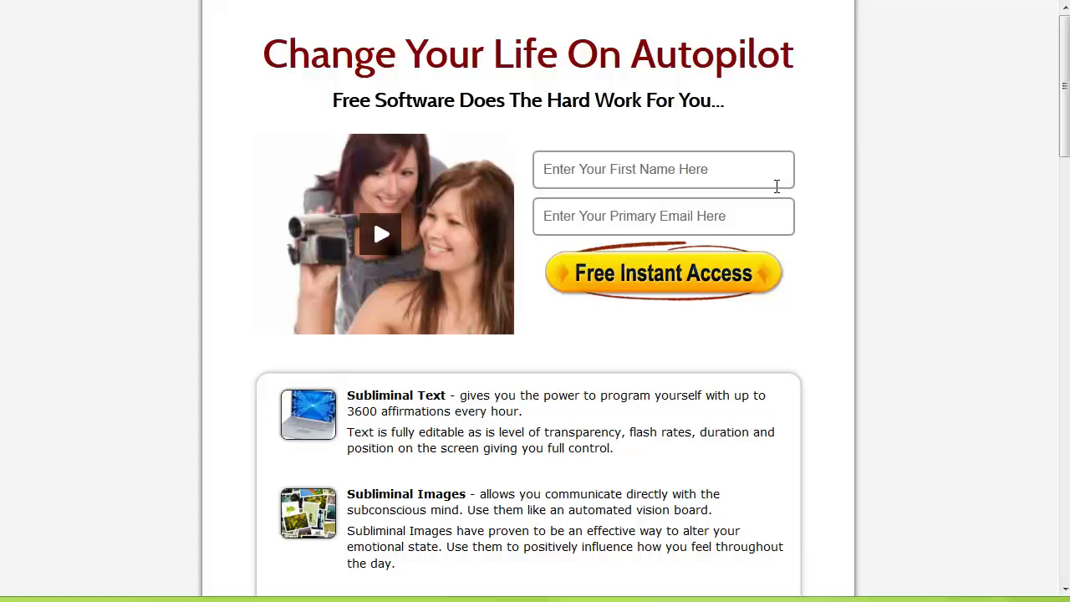
left_click(719, 178)
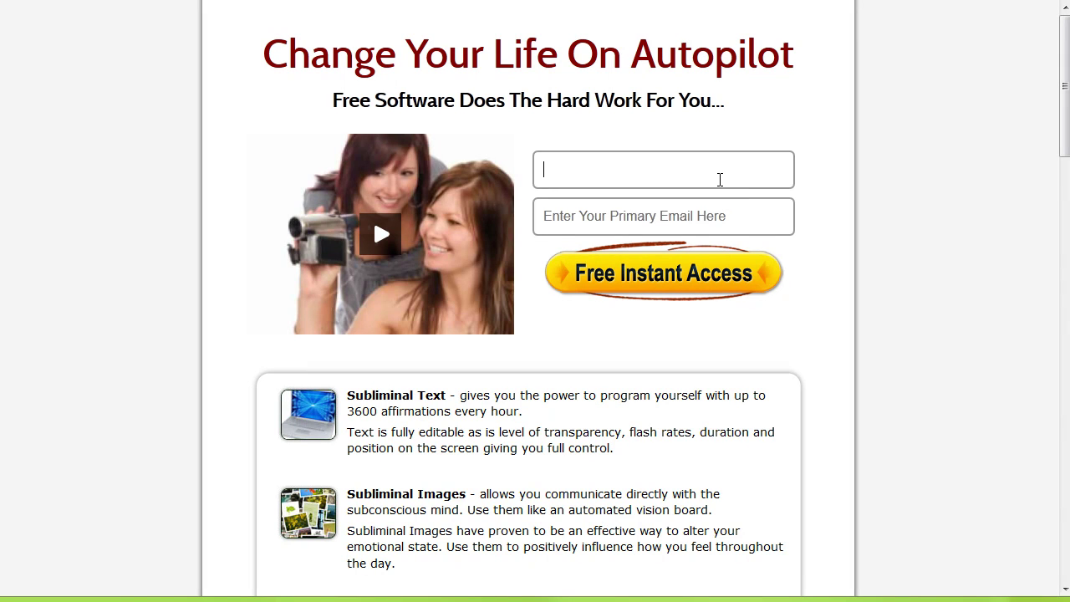
type("leon")
key("Tab")
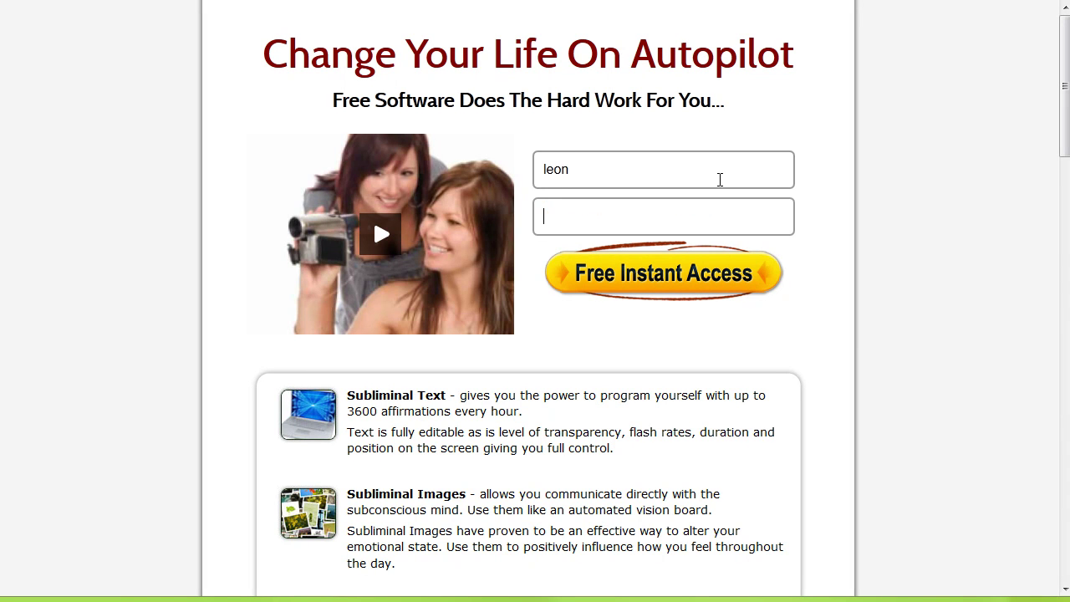
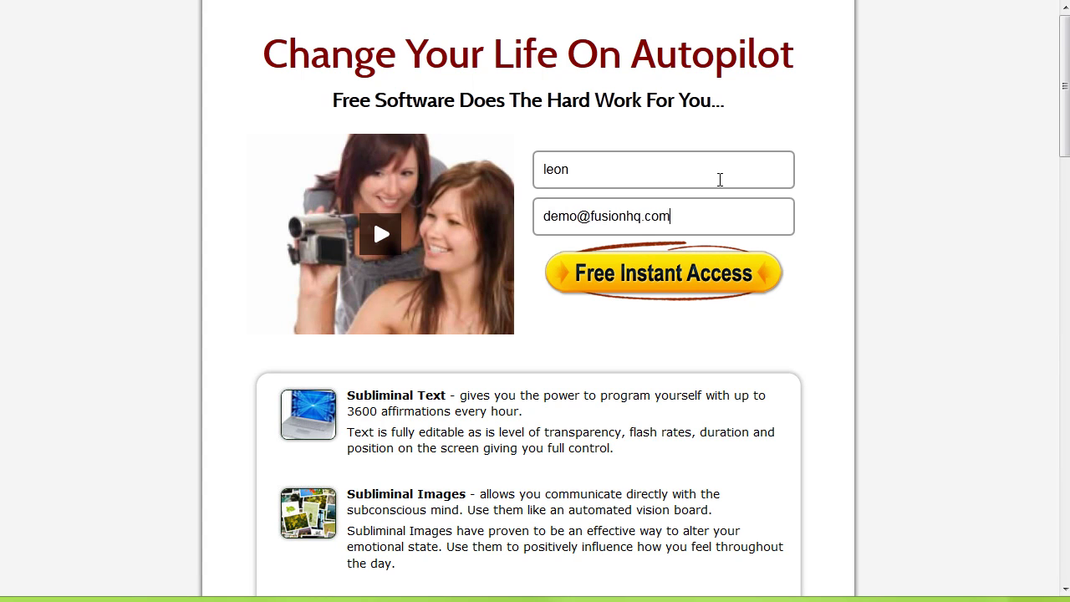
Step: Submit the opt-in, review the $27 hypnotherapy offer page, and decline it with No Thanks
left_click(682, 272)
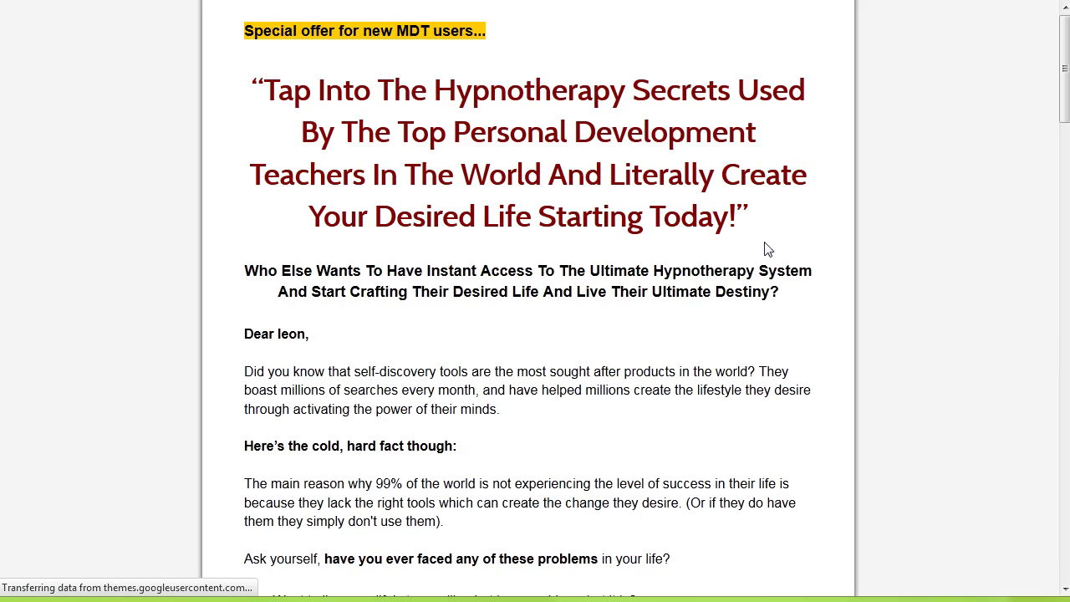
mouse_move(1064, 94)
left_mouse_down()
mouse_move(1041, 232)
mouse_move(1050, 317)
mouse_move(1030, 517)
left_mouse_up()
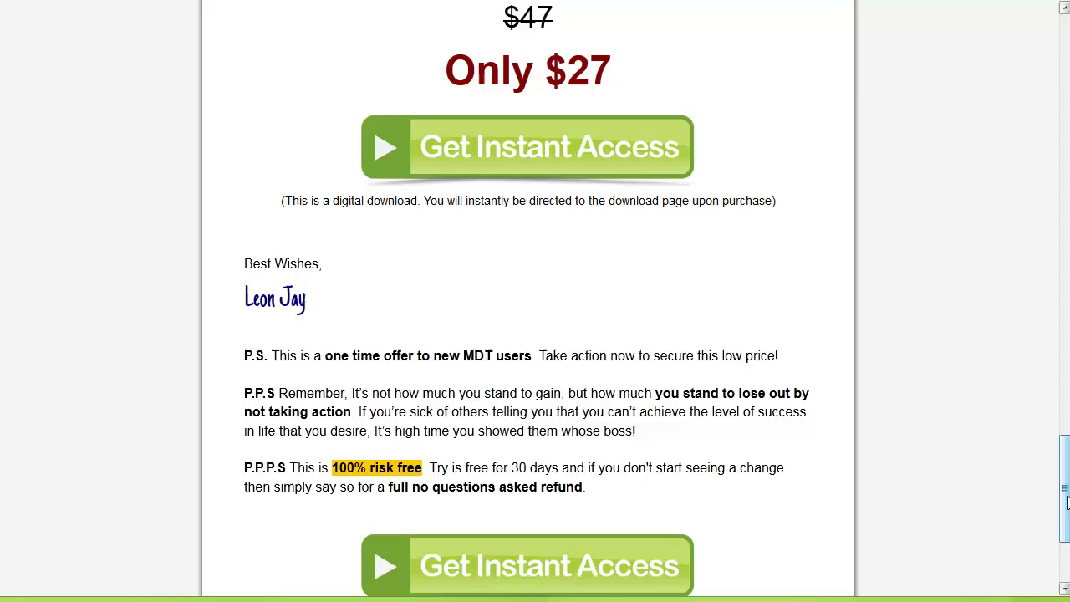
scroll(971, 480, "down", 3)
left_click_drag(1065, 535, 1065, 63)
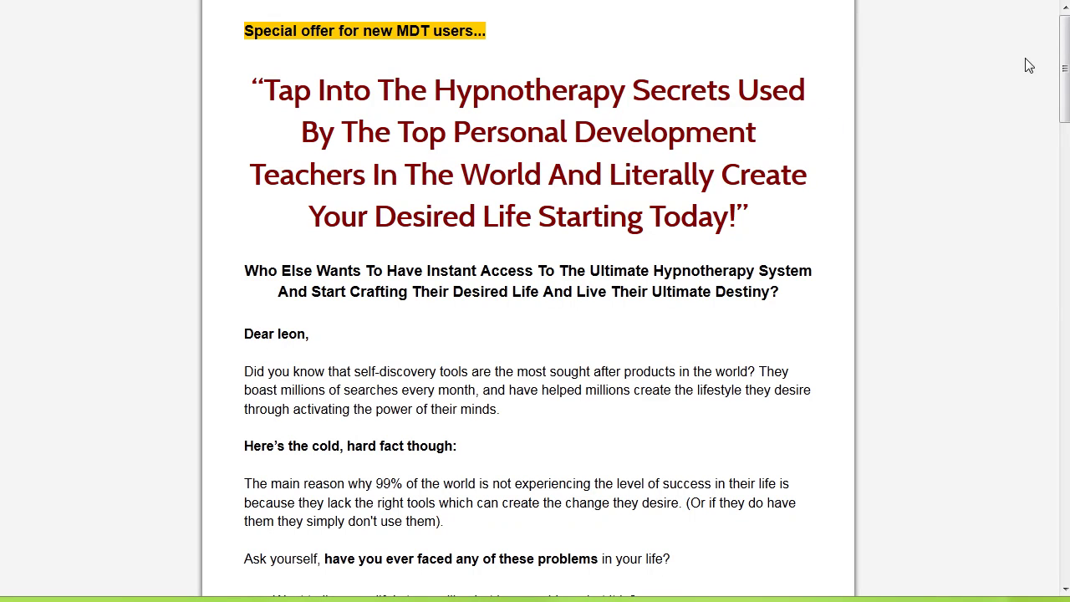
left_click_drag(1061, 47, 1033, 444)
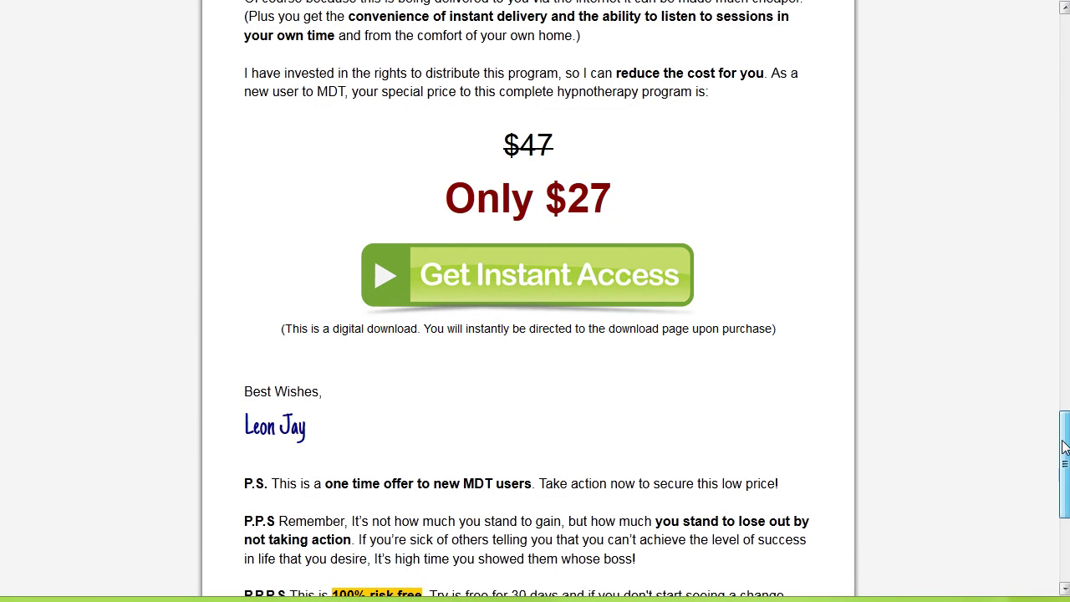
left_click_drag(1064, 447, 1063, 511)
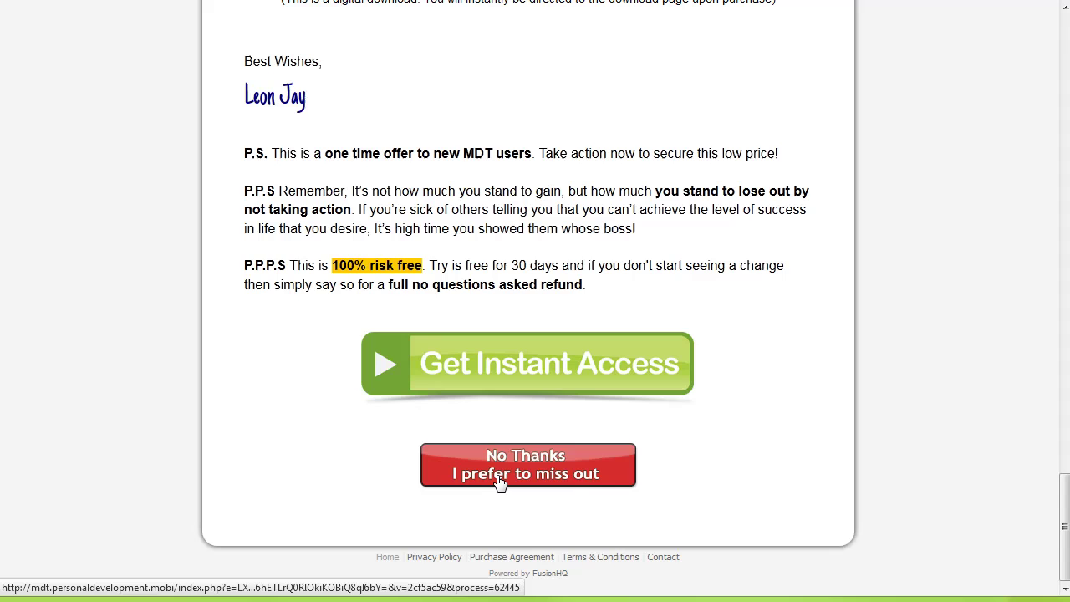
left_click(498, 483)
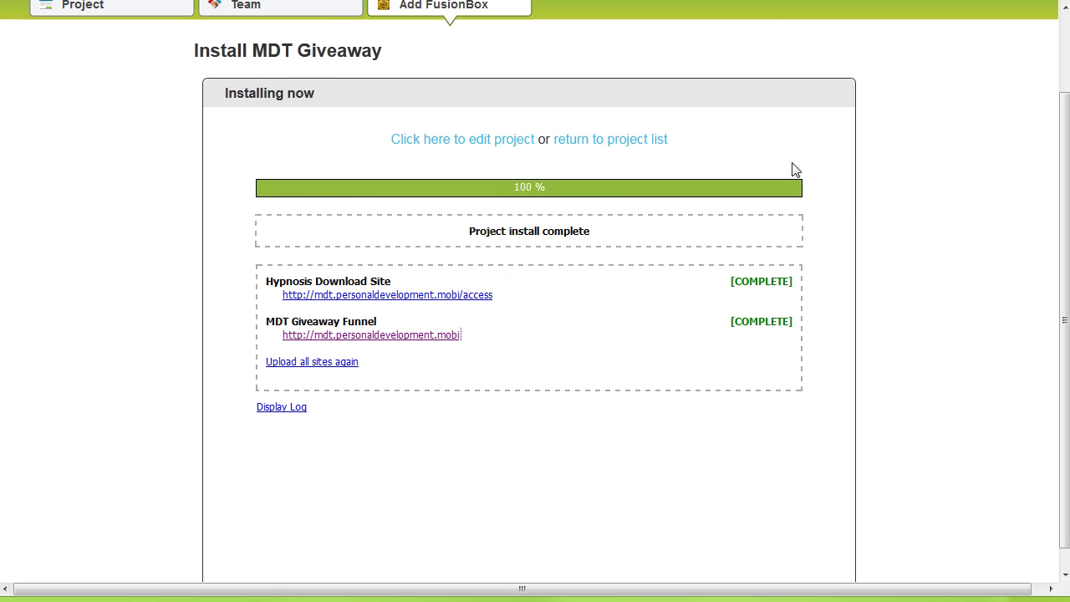
Step: Open the MDT Giveaway Funnel map from the Sites tab's Sales Funnels list
scroll(802, 175, "up", 2)
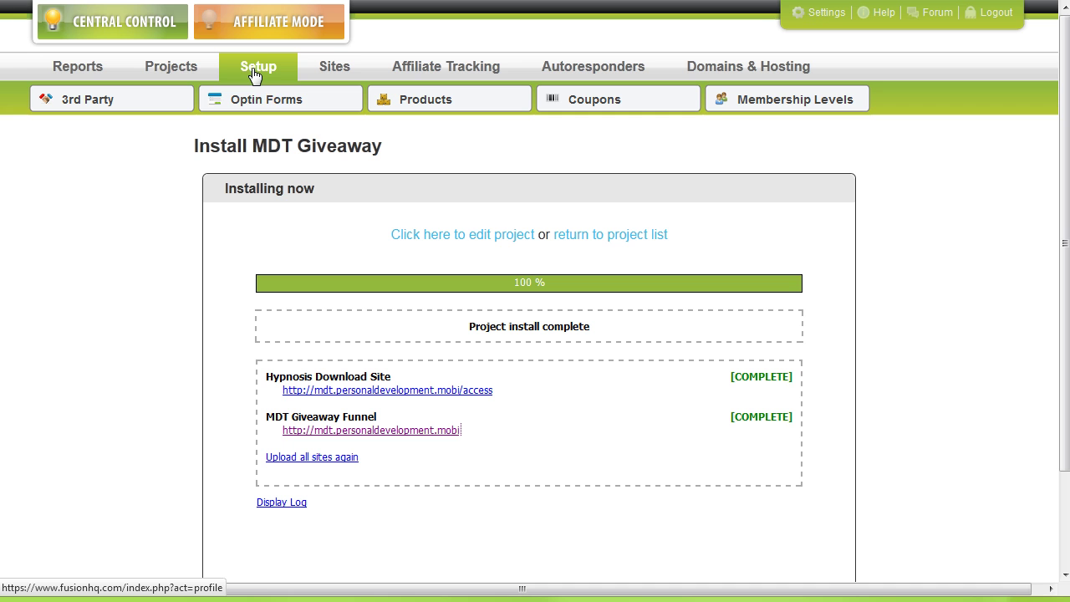
mouse_move(257, 66)
left_click(333, 65)
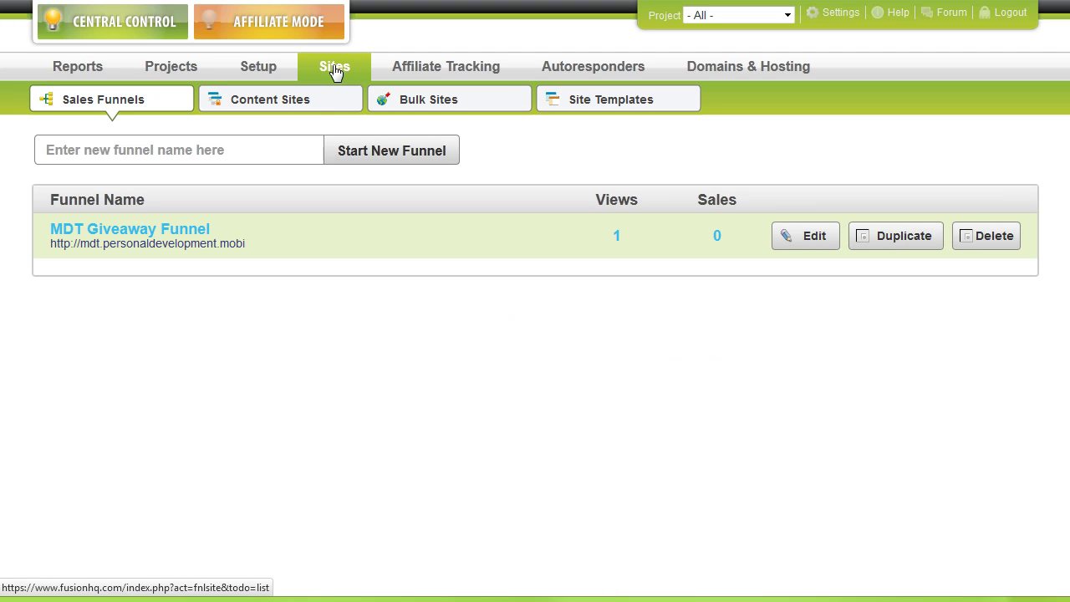
left_click(188, 230)
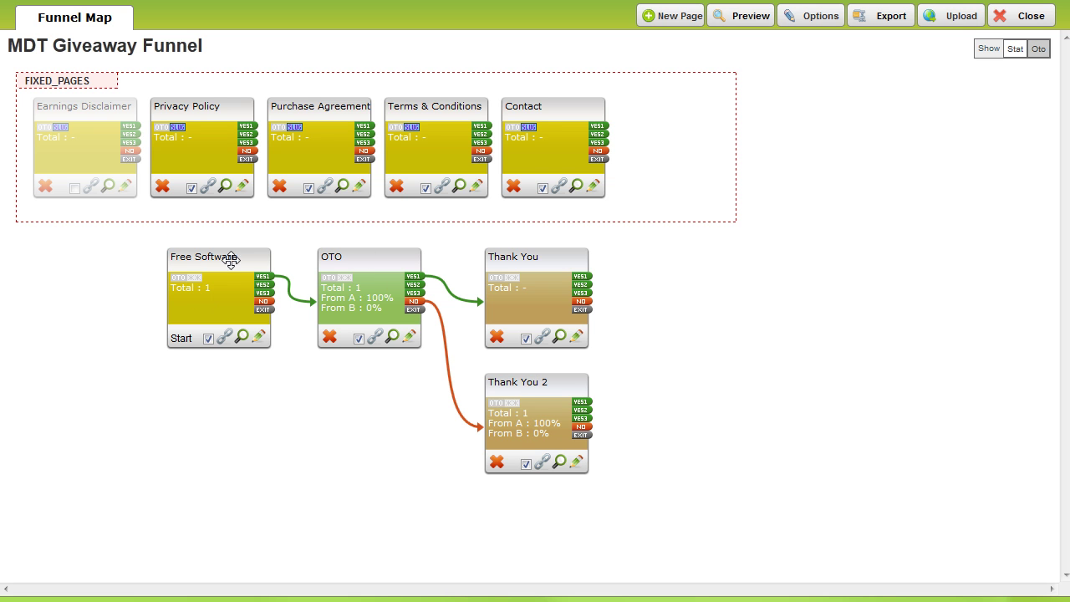
left_click(260, 335)
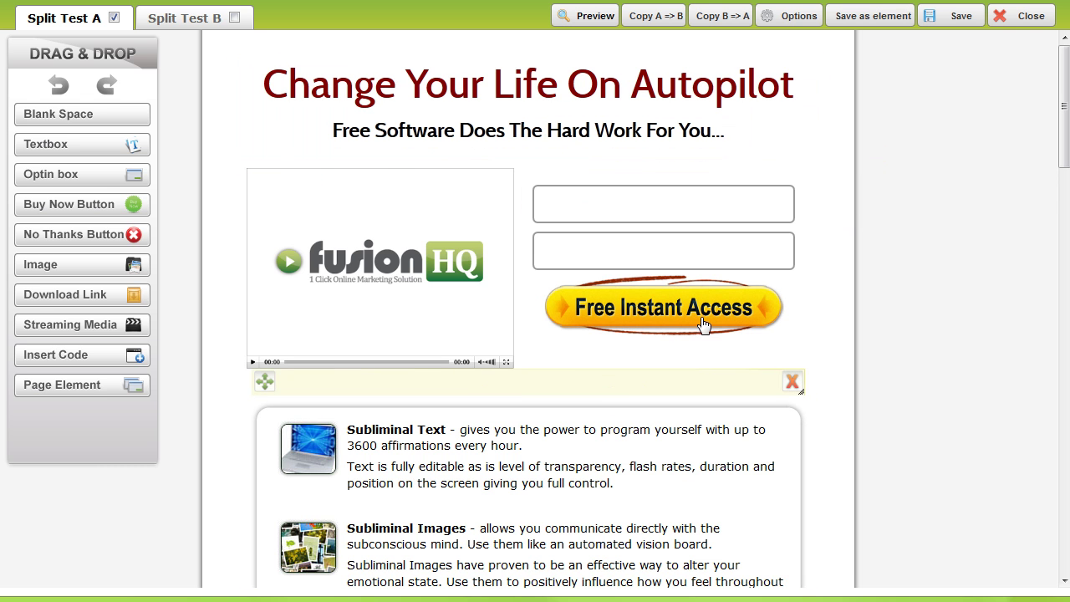
Step: Close the page editor and funnel map, then view Autoresponders Mail Lists showing MDT Giveaway List1
left_click(1029, 18)
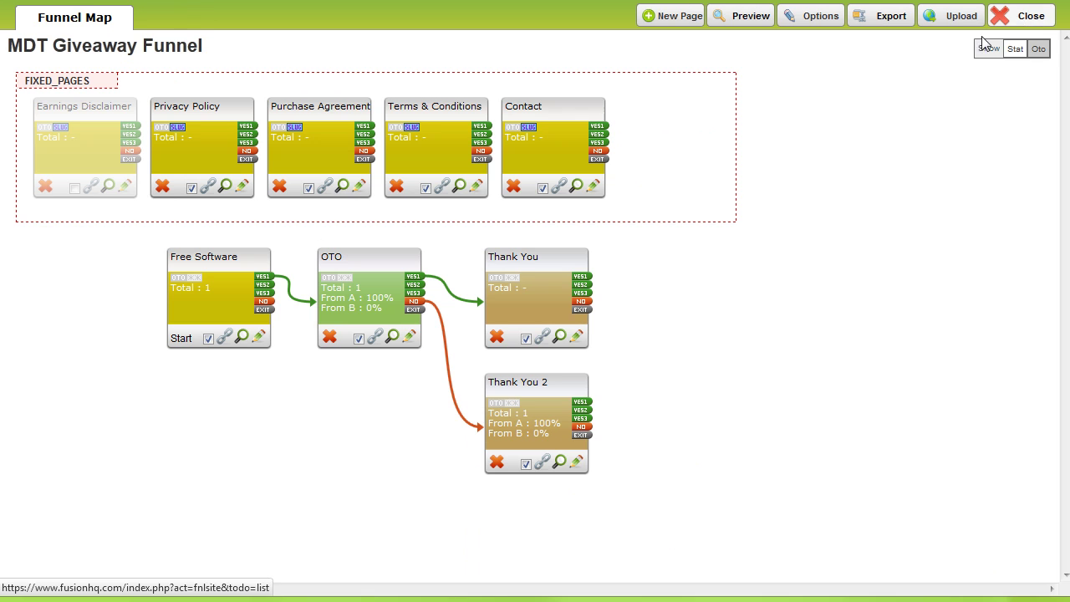
left_click(1015, 20)
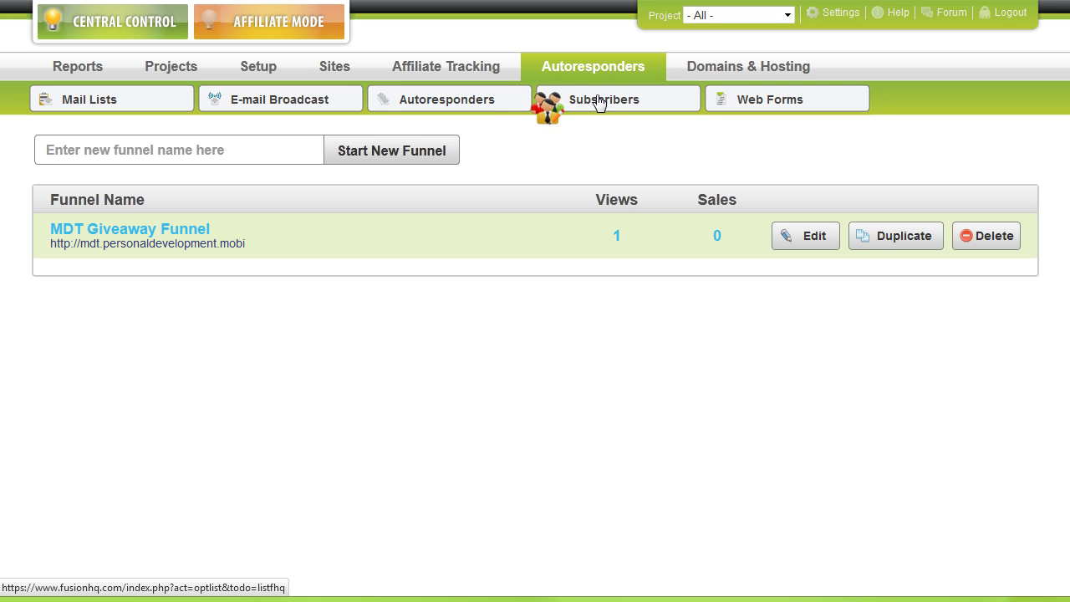
left_click(161, 102)
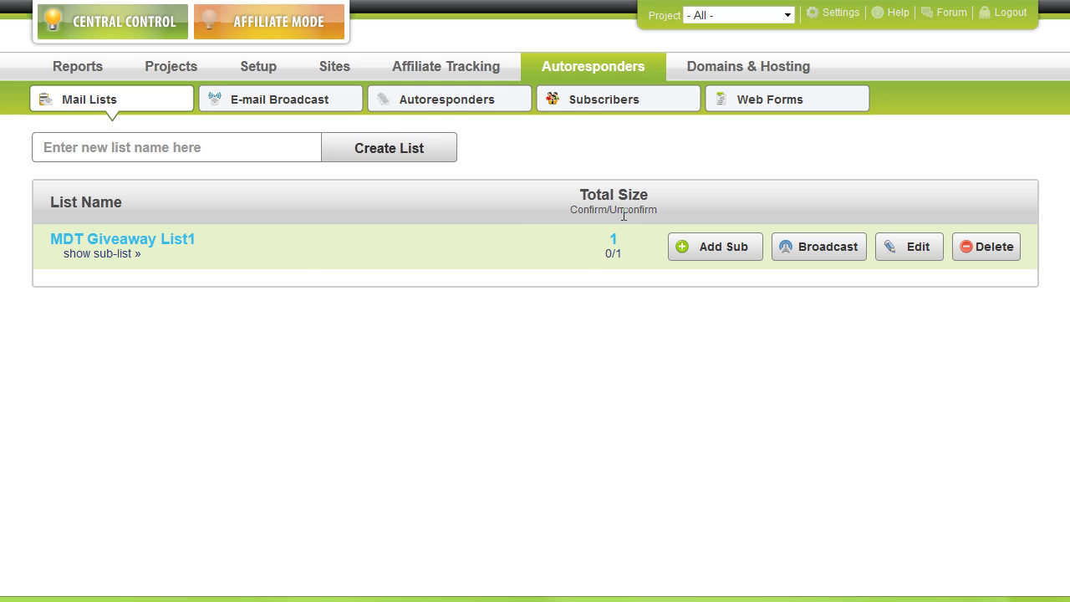
Step: Show the autoresponder sequences list, with MDT Giveaway Followup on MDT Giveaway List1
left_click(434, 107)
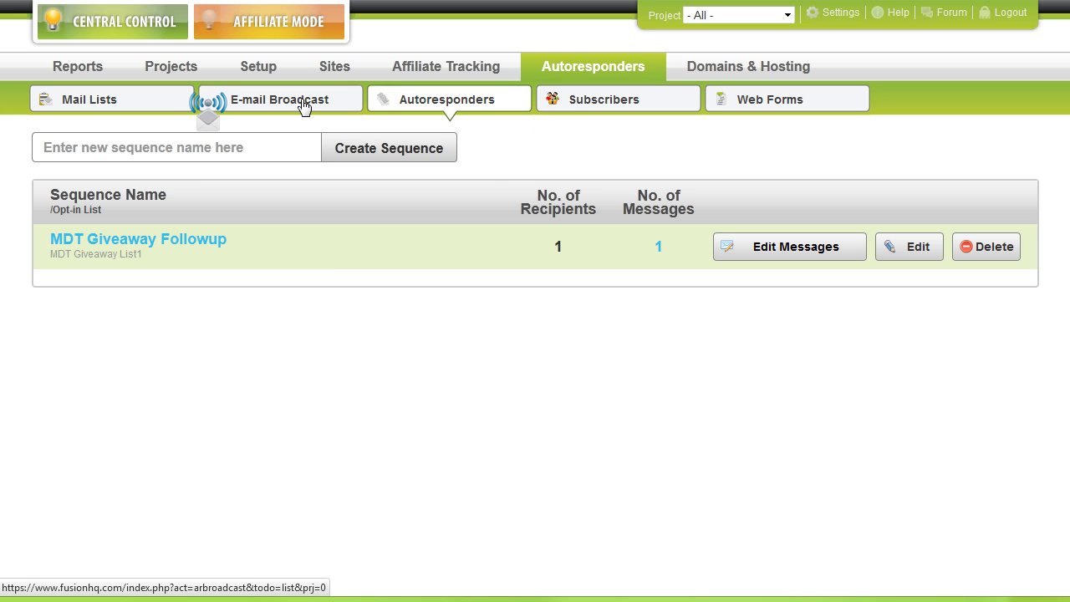
Step: Go to Affiliate Tracking to view the MDT Giveaway affiliate campaign
mouse_move(446, 66)
left_click(464, 72)
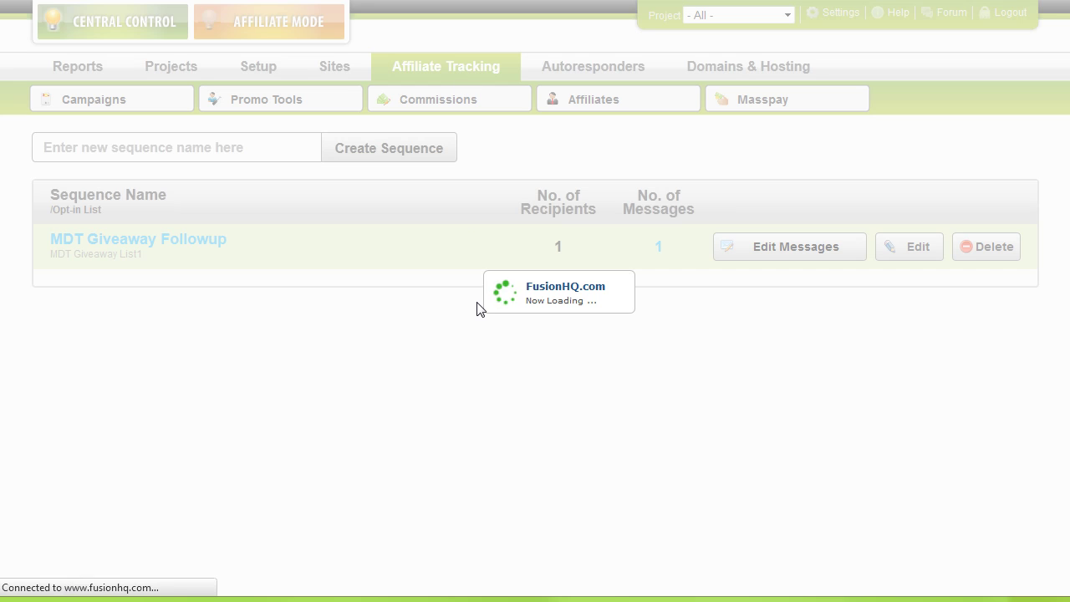